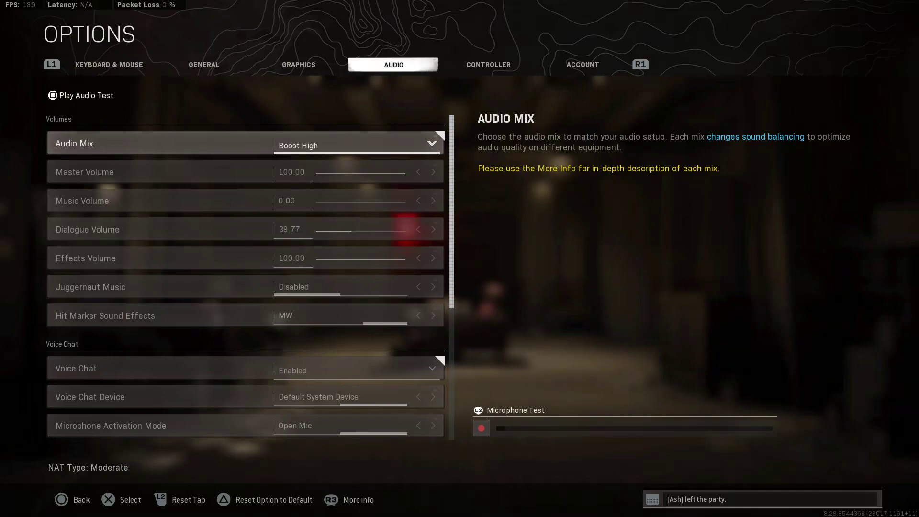
Step: Browse the audio mix options and keep Boost High as the mix
{"action": "left_click", "coordinate": [162, 171]}
{"action": "left_click", "coordinate": [163, 143]}
{"action": "key", "text": "Return"}
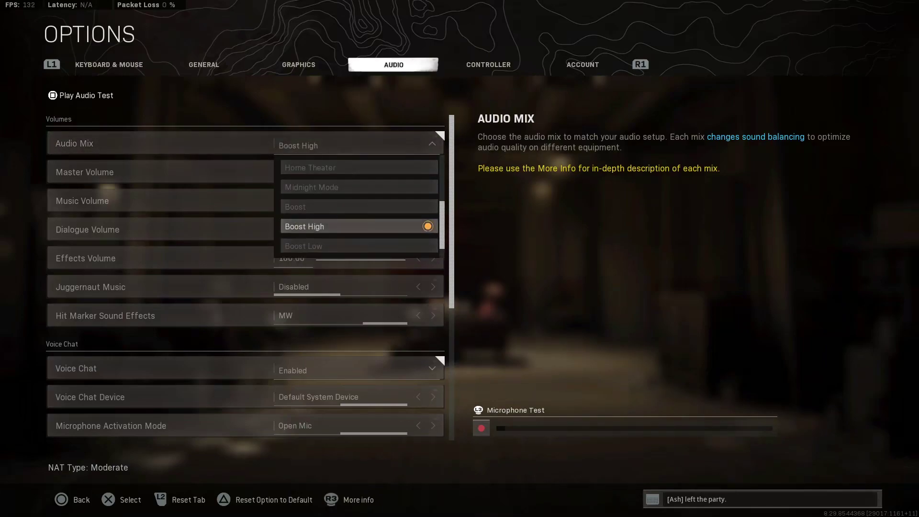
{"action": "key", "text": "Up"}
{"action": "key", "text": "Up"}
{"action": "key", "text": "Down"}
{"action": "key", "text": "Down"}
{"action": "key", "text": "Down"}
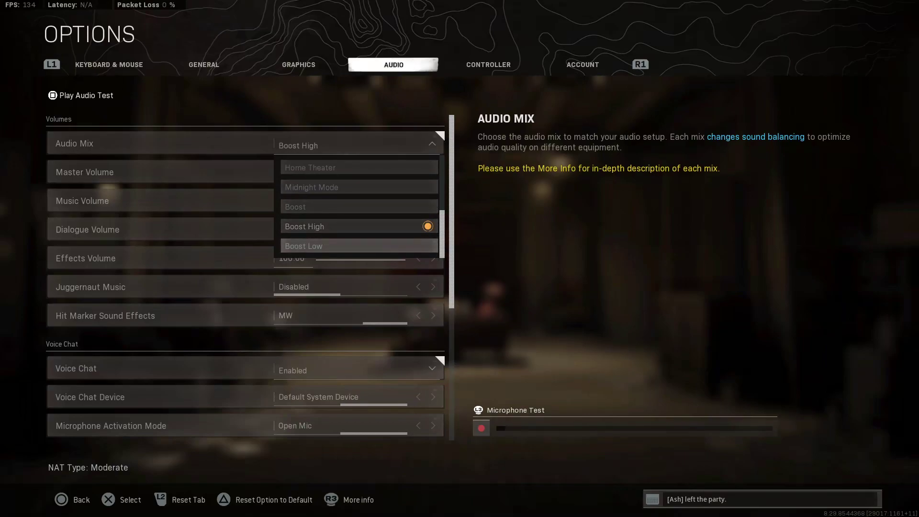
{"action": "key", "text": "Up"}
{"action": "key", "text": "Up"}
{"action": "key", "text": "Up"}
{"action": "key", "text": "Up"}
{"action": "key", "text": "Up"}
{"action": "key", "text": "Down"}
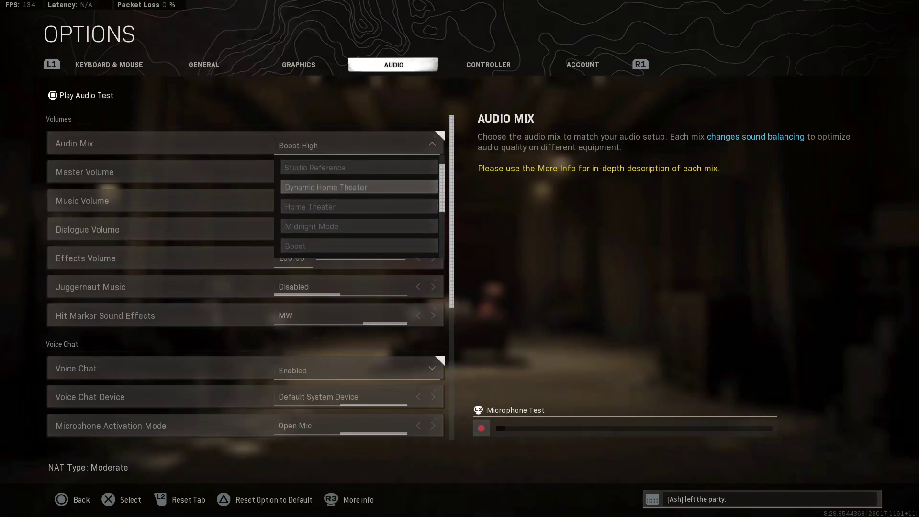
{"action": "key", "text": "Escape"}
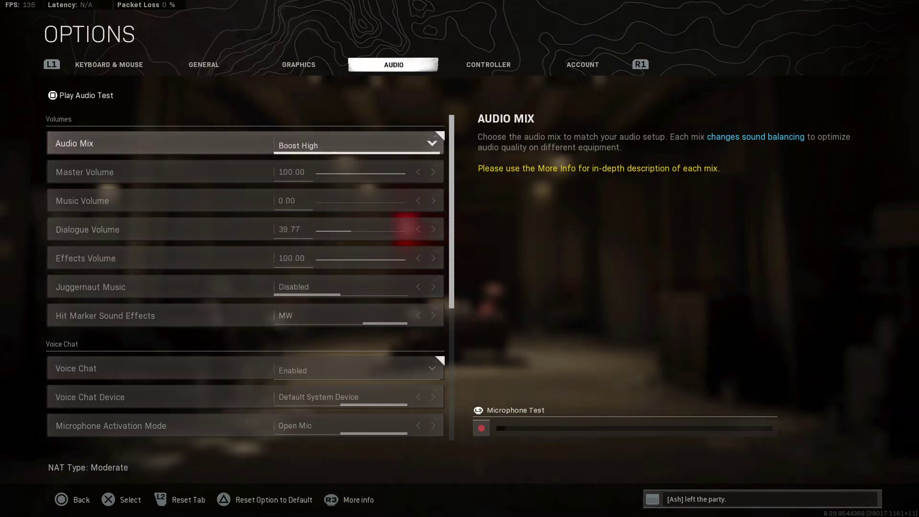
Step: Raise Dialogue Volume from 39.77 to 40.77, leaving Music at 0 and Effects at 100
{"action": "key", "text": "Down"}
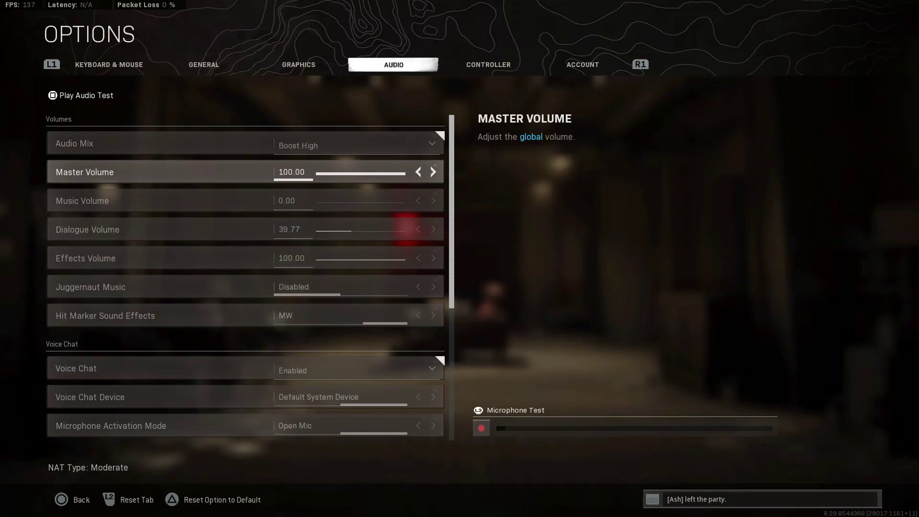
{"action": "key", "text": "Down"}
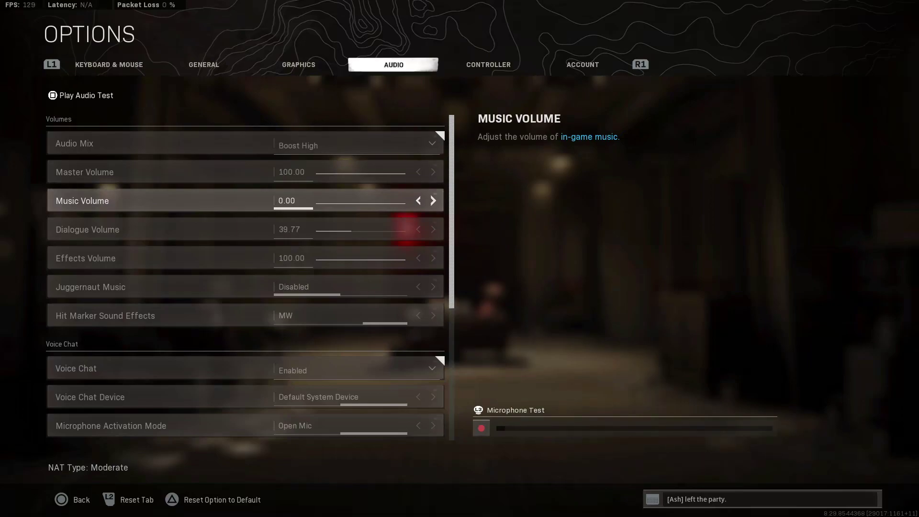
{"action": "key", "text": "Down"}
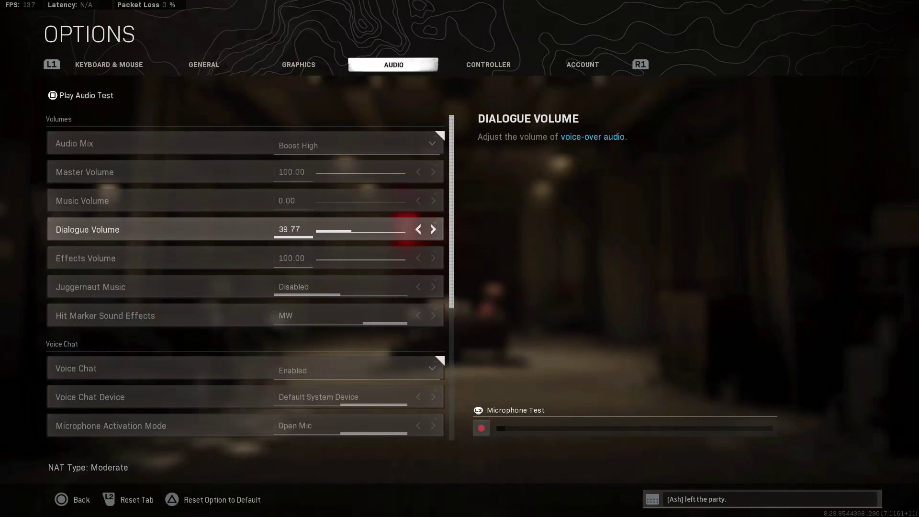
{"action": "key", "text": "Right"}
{"action": "key", "text": "Down"}
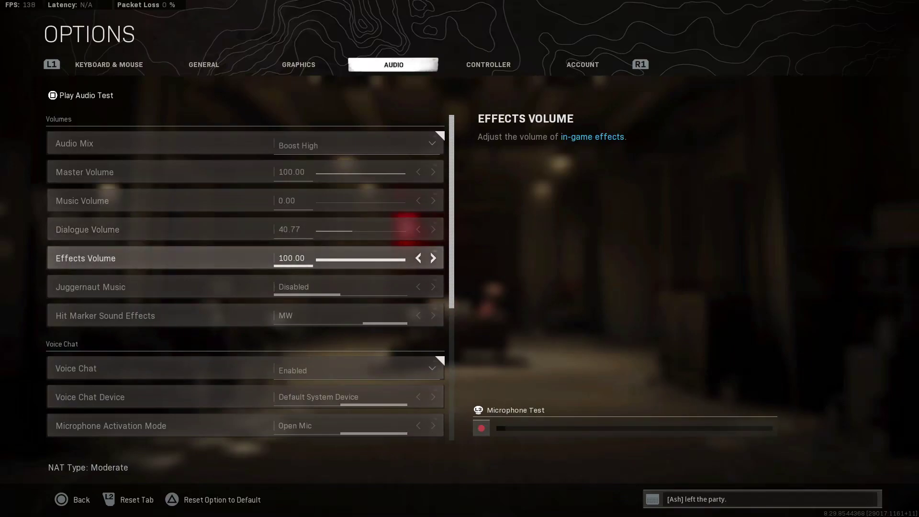
{"action": "key", "text": "Down"}
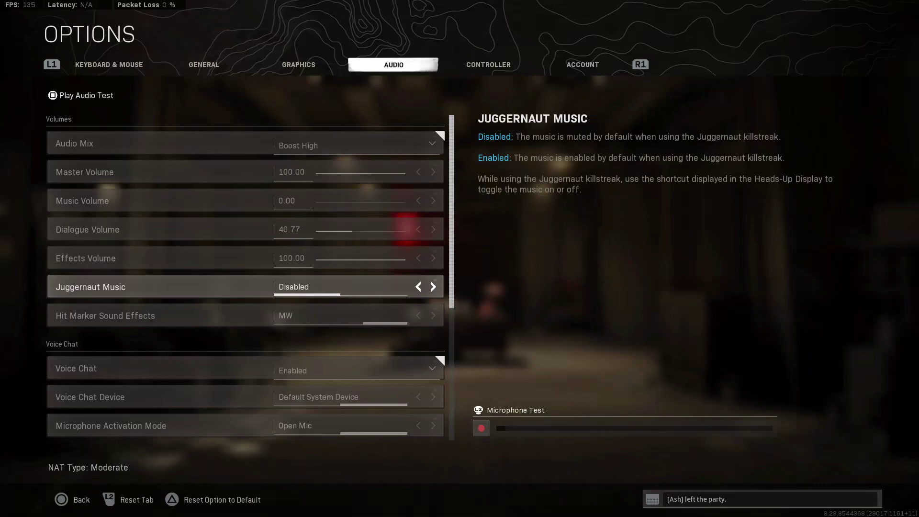
{"action": "key", "text": "Down"}
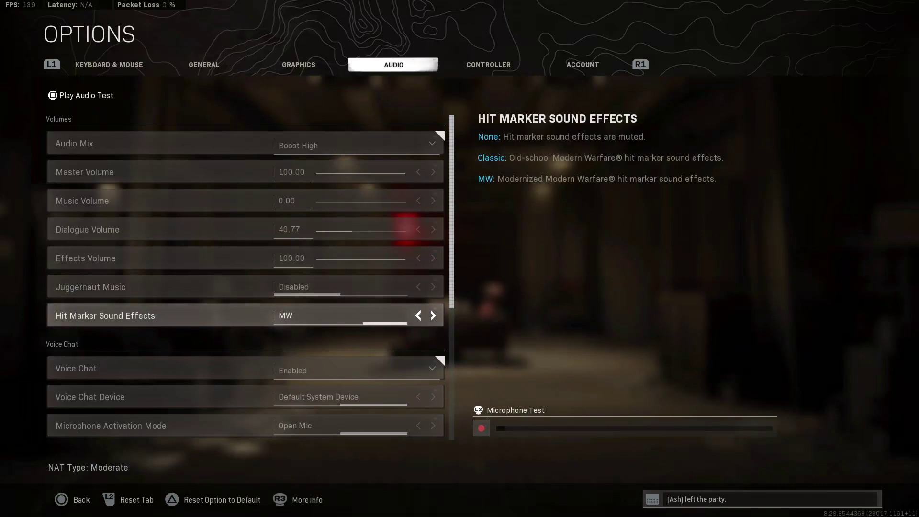
Step: Review the Voice Chat and War Tracks settings, then exit Options to the main Play menu
{"action": "key", "text": "Down"}
{"action": "key", "text": "Down"}
{"action": "key", "text": "Down"}
{"action": "key", "text": "Down"}
{"action": "key", "text": "Down"}
{"action": "key", "text": "Down"}
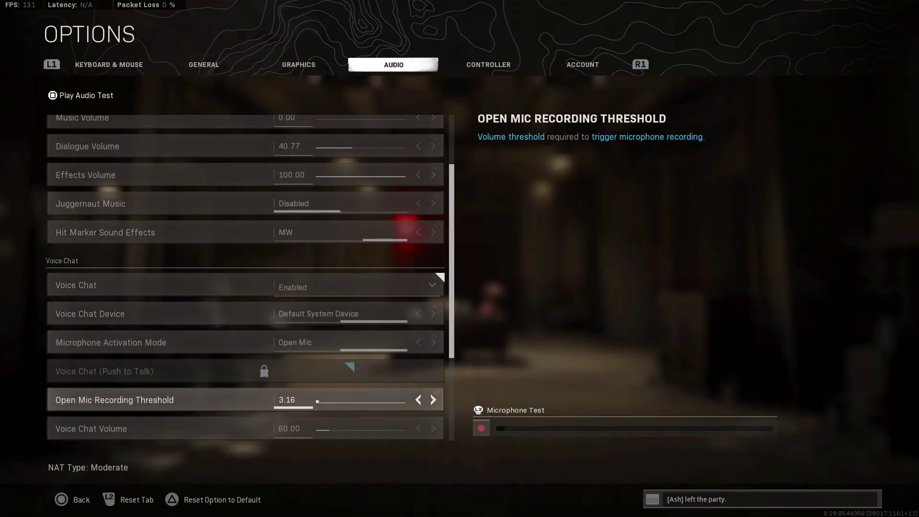
{"action": "key", "text": "Down"}
{"action": "key", "text": "Down"}
{"action": "key", "text": "Down"}
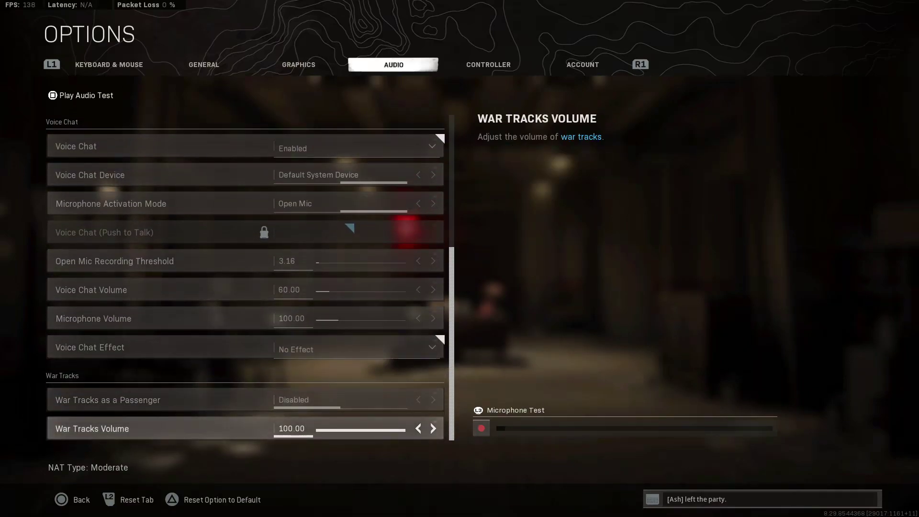
{"action": "key", "text": "Up"}
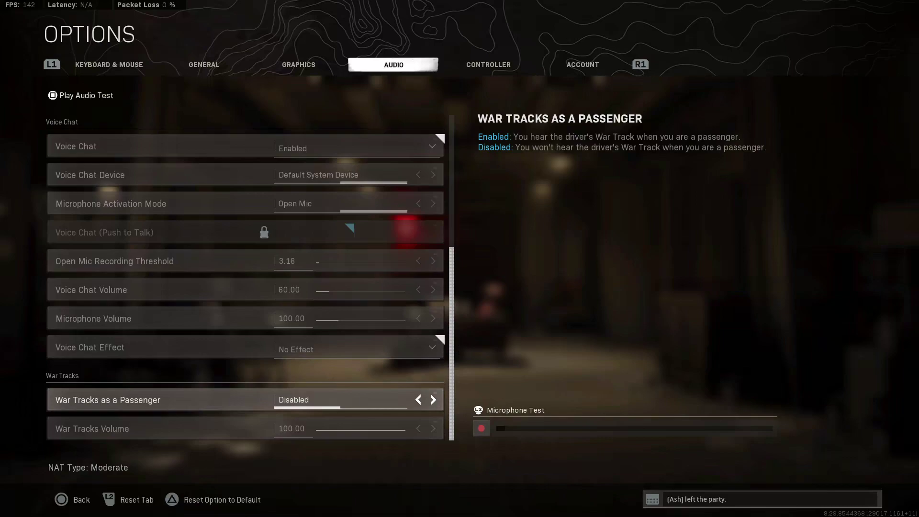
{"action": "key", "text": "Up"}
{"action": "key", "text": "Up"}
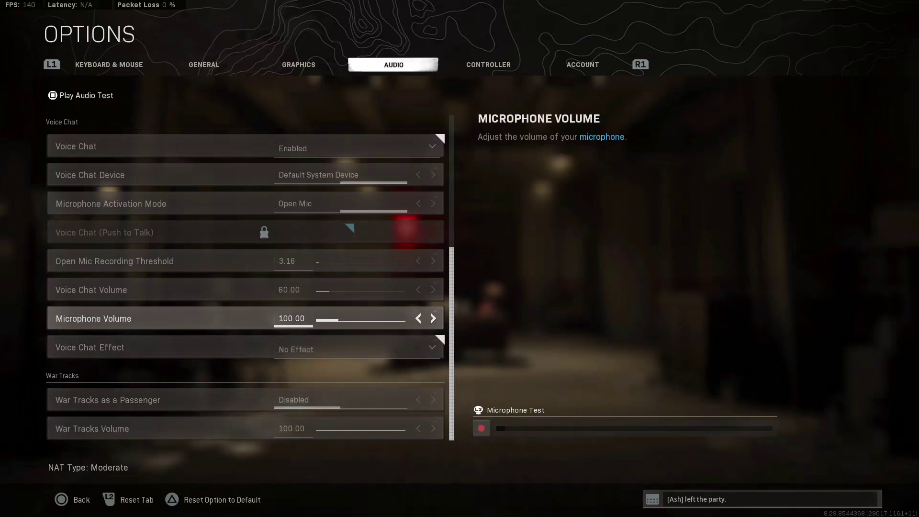
{"action": "key", "text": "Escape"}
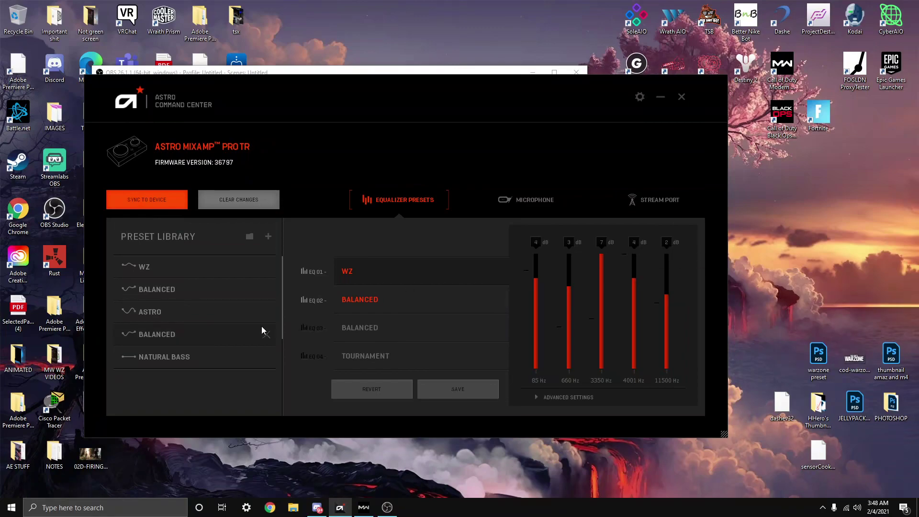
Step: Try the ASTRO and WZ presets on EQ 01, ending back on ASTRO
{"action": "left_click", "coordinate": [187, 317]}
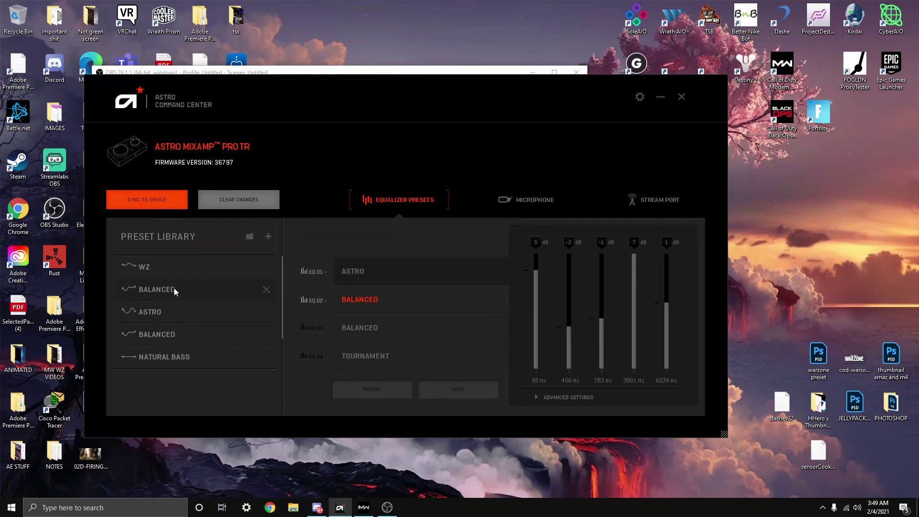
{"action": "left_click", "coordinate": [177, 275]}
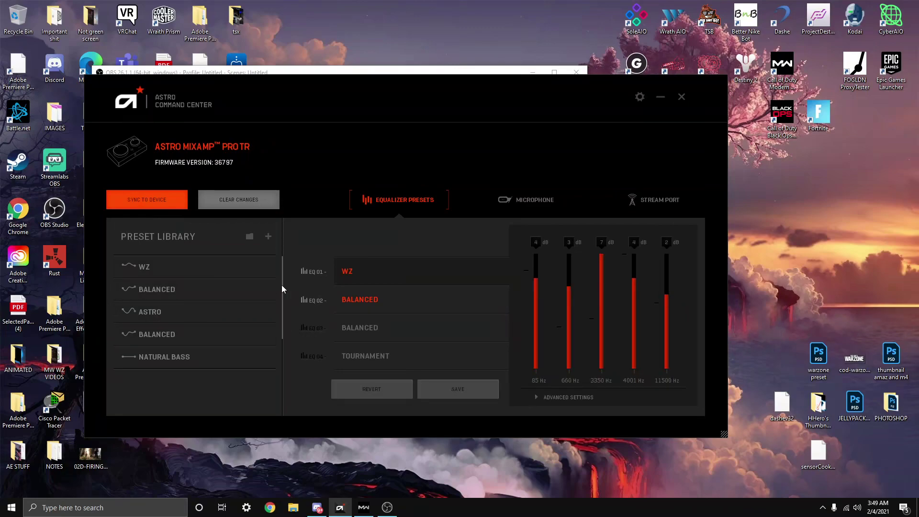
{"action": "left_click", "coordinate": [166, 311]}
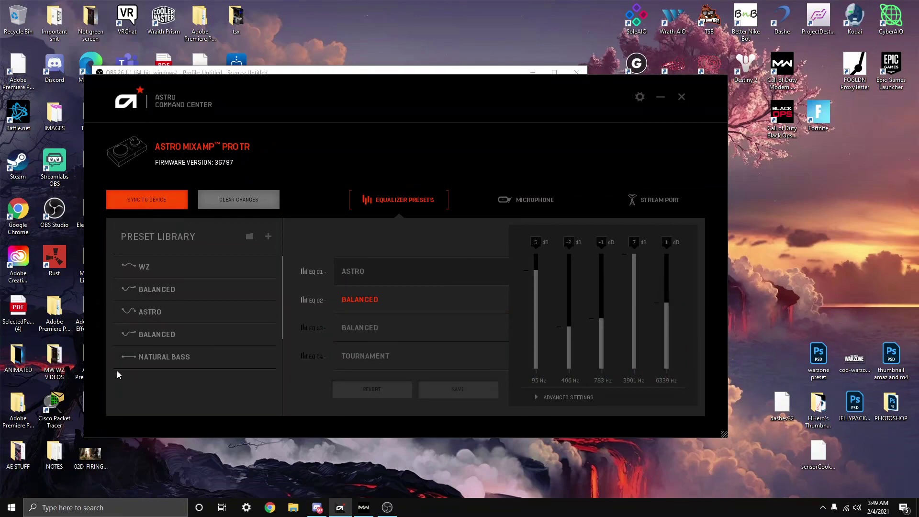
Step: Assign the WZ preset to EQ 04 and show its advanced equalizer settings
{"action": "left_click", "coordinate": [385, 358]}
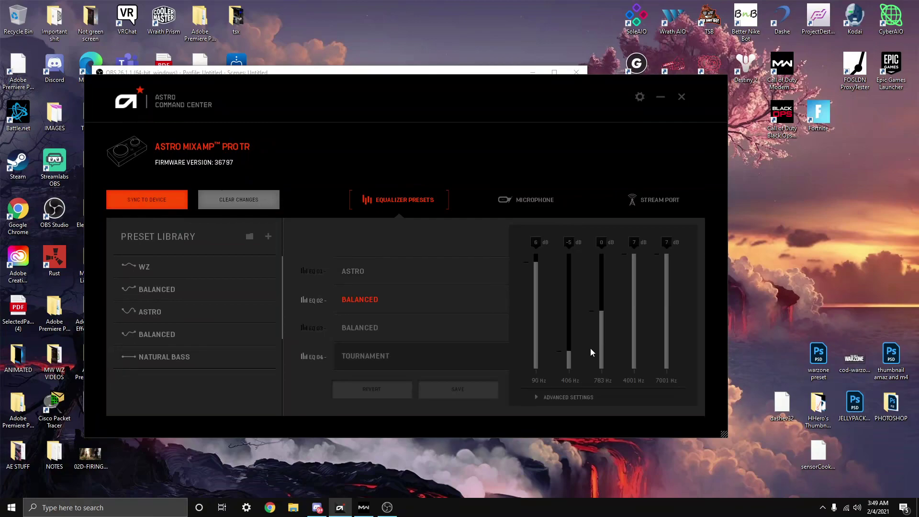
{"action": "mouse_move", "coordinate": [177, 286]}
{"action": "left_click", "coordinate": [184, 271]}
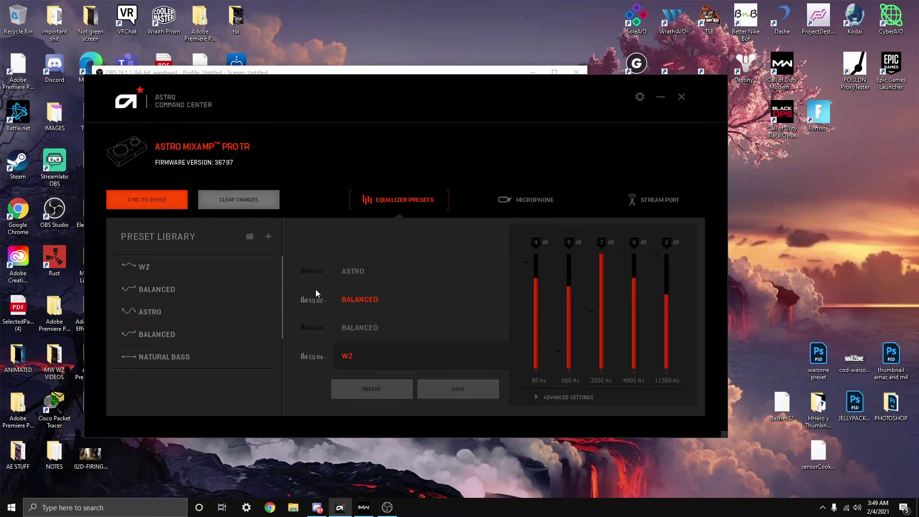
{"action": "left_click", "coordinate": [578, 397]}
{"action": "left_click", "coordinate": [398, 310]}
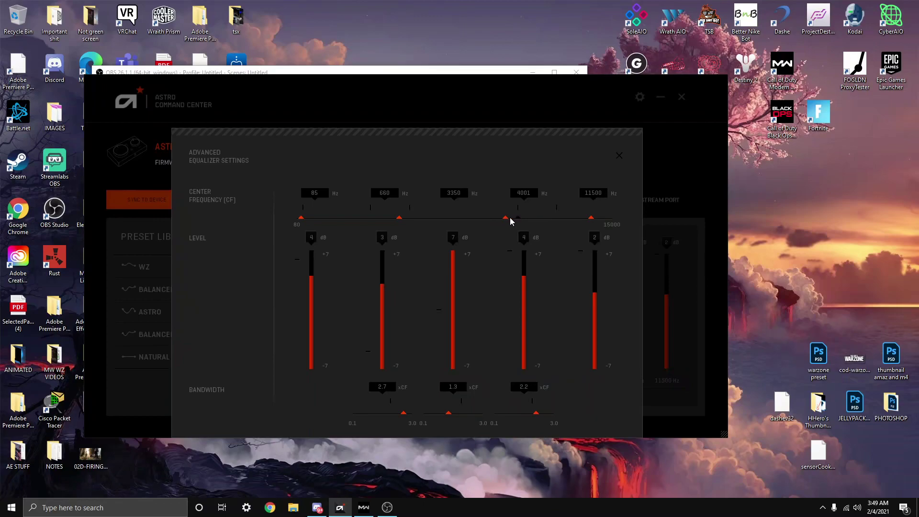
Step: Close the Advanced Equalizer Settings panel, scroll the Preset Library, and request advanced settings again
{"action": "left_click", "coordinate": [619, 155]}
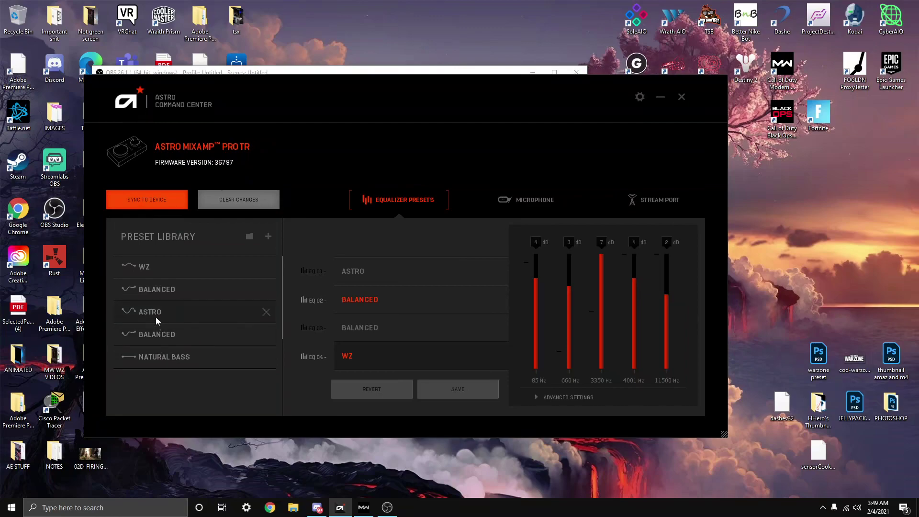
{"action": "scroll", "coordinate": [157, 326], "scroll_direction": "down", "scroll_amount": 1}
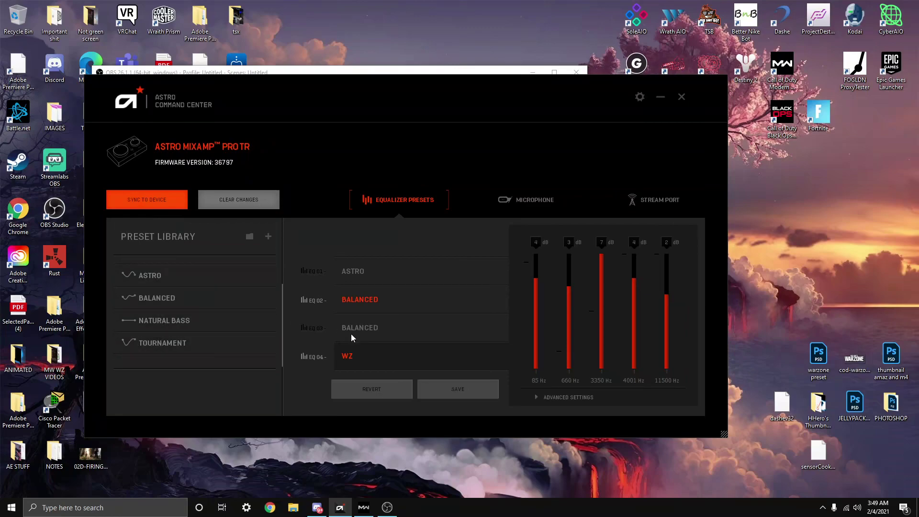
{"action": "left_click", "coordinate": [533, 399]}
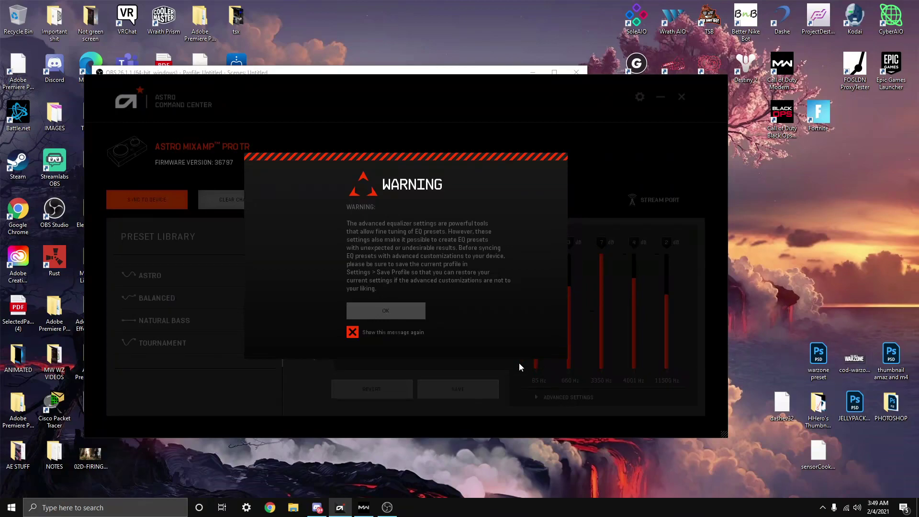
Step: Accept the warning to view WZ's 4/3/7/4/2 dB levels and 2.7/1.3/2.2 bandwidths
{"action": "left_click", "coordinate": [403, 308]}
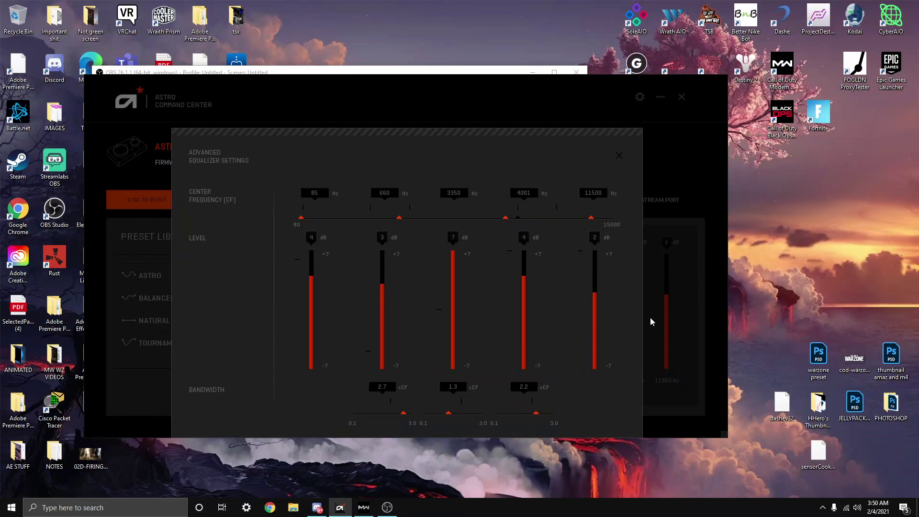
{"action": "left_click", "coordinate": [619, 156]}
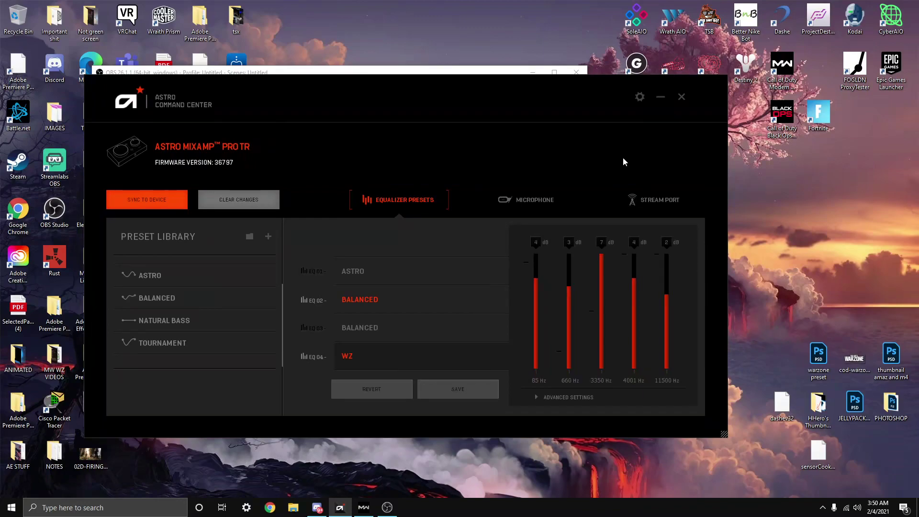